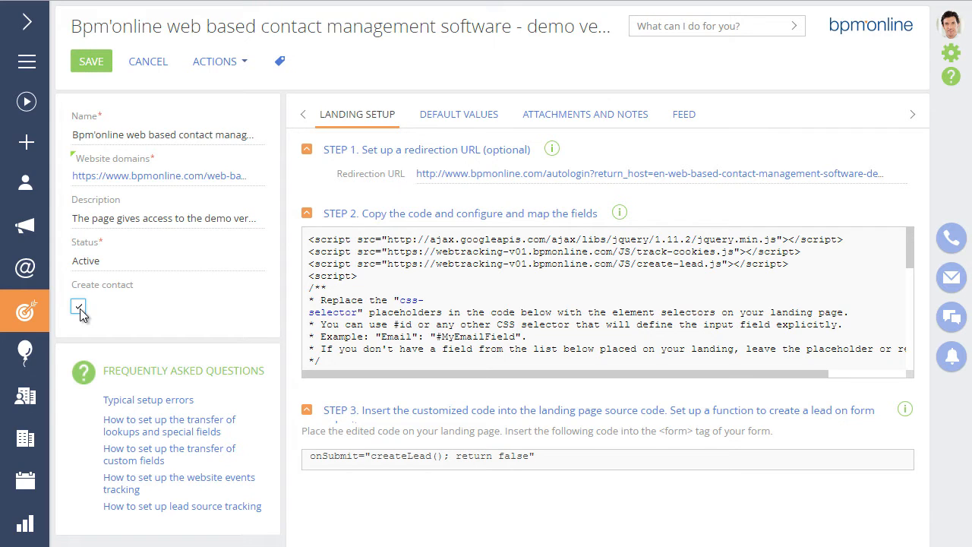
# Step: Save the landing page record, then reopen it and review the field-mapping code in step 2
pyautogui.click(85, 63)
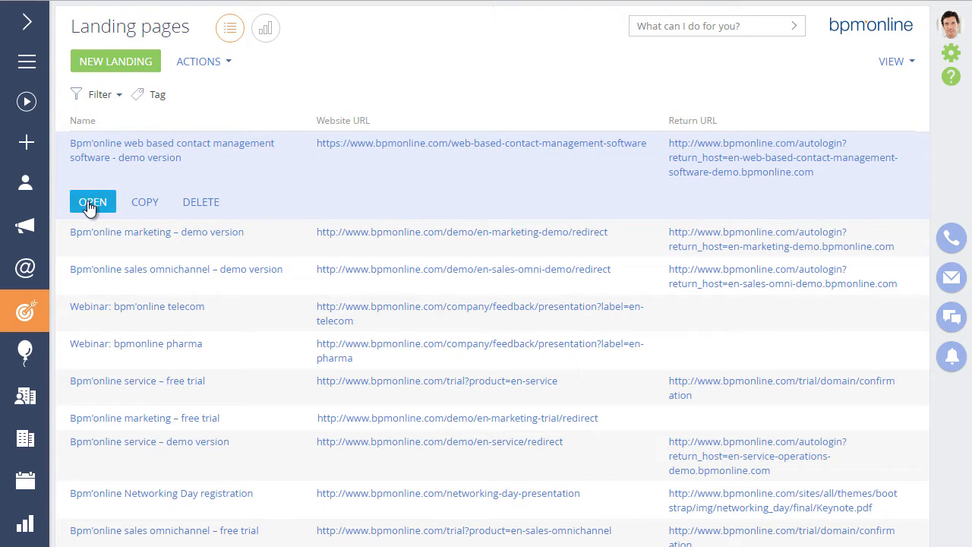
pyautogui.click(89, 203)
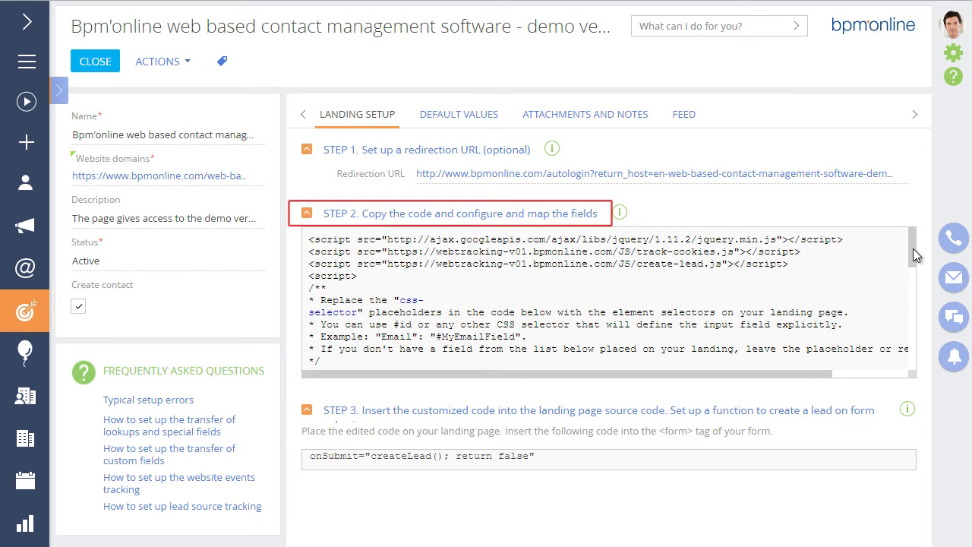
pyautogui.moveTo(913, 249); pyautogui.dragTo(907, 331)
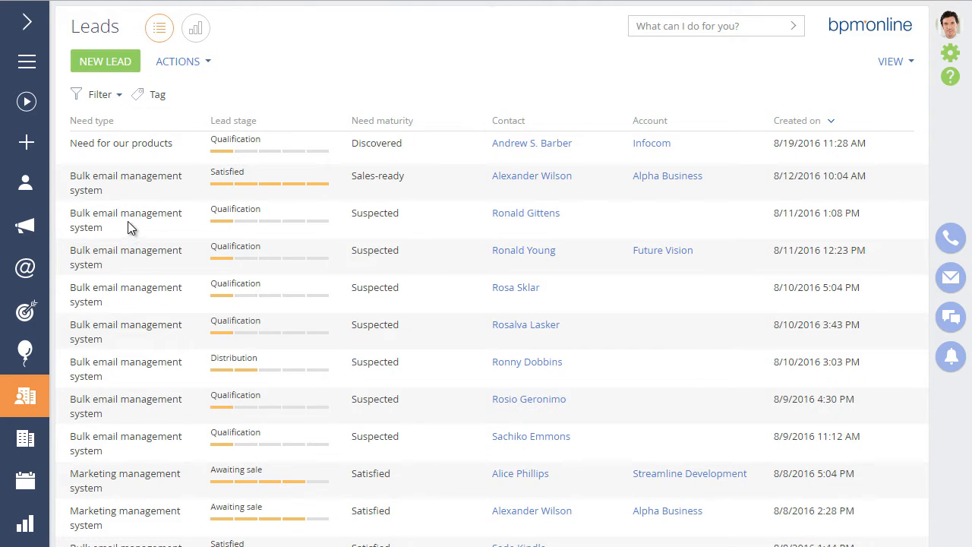
# Step: Open the "Need for our products" lead from the Leads list
pyautogui.click(127, 150)
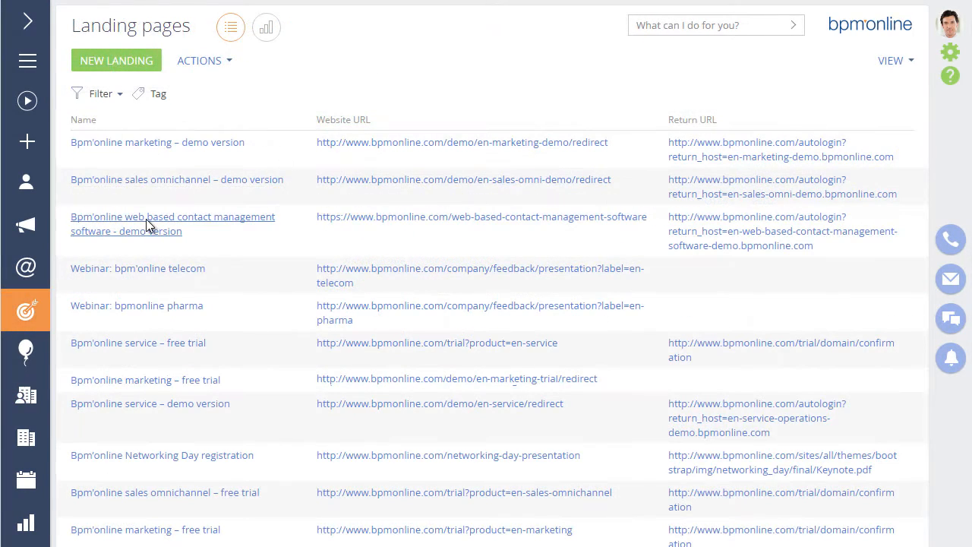
# Step: Copy the entire step 2 script from the "Bpm'online web based contact management software - demo version" landing record into a text editor
pyautogui.click(148, 224)
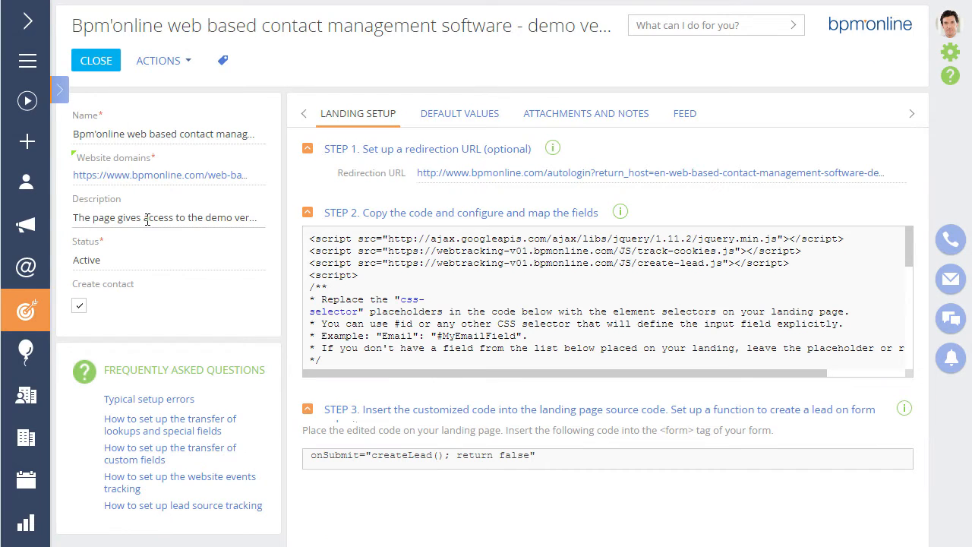
pyautogui.doubleClick(326, 277)
pyautogui.hotkey('ctrl', 'a')
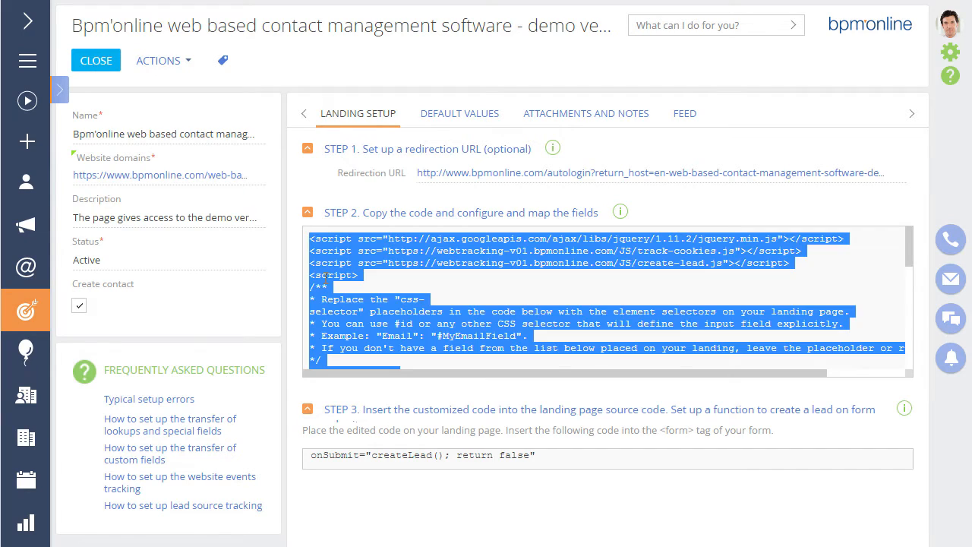
pyautogui.rightClick(327, 278)
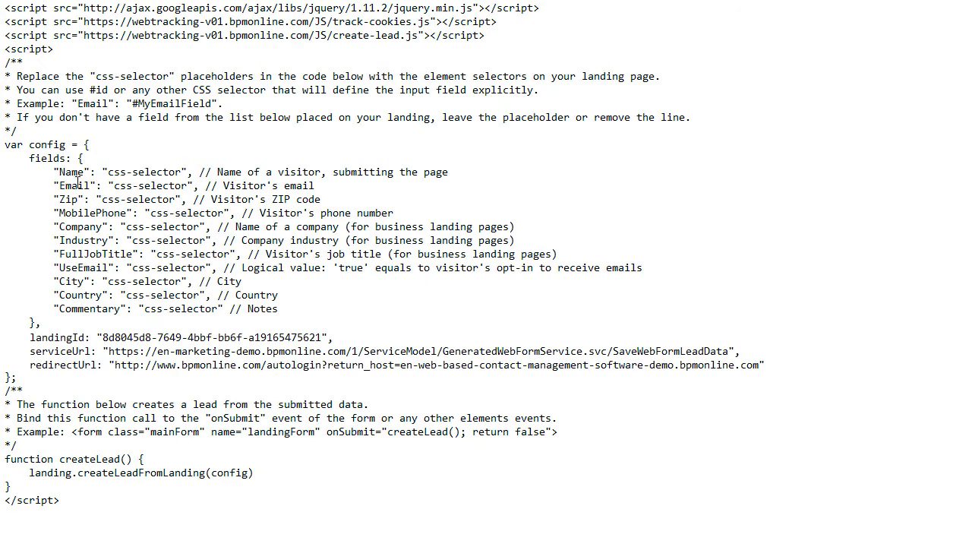
pyautogui.moveTo(28, 158); pyautogui.dragTo(319, 310)
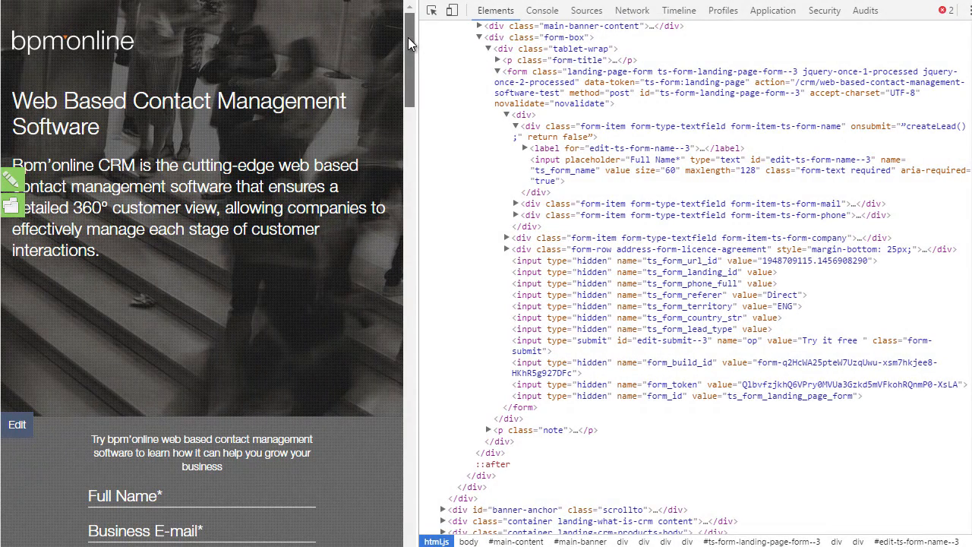
# Step: Inspect the Full Name input of the landing page's registration form in the developer tools
pyautogui.moveTo(407, 37); pyautogui.dragTo(408, 99)
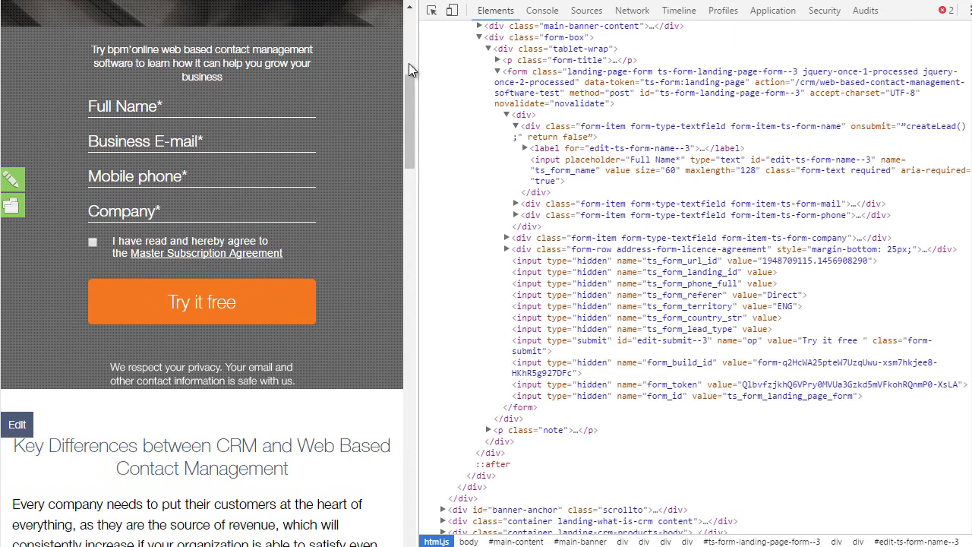
pyautogui.click(433, 12)
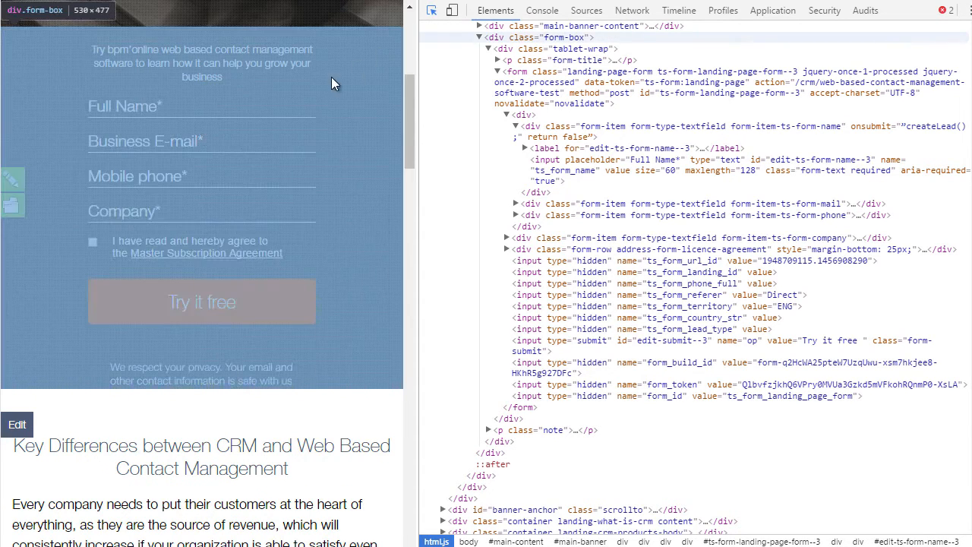
pyautogui.click(152, 107)
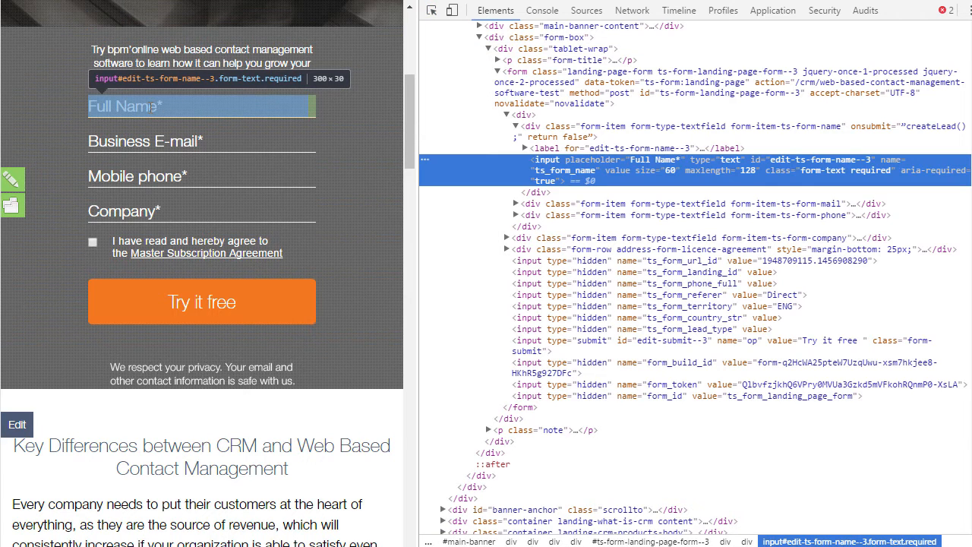
# Step: Copy the id attribute value edit-ts-form-name--3 of the Full Name input element
pyautogui.rightClick(811, 167)
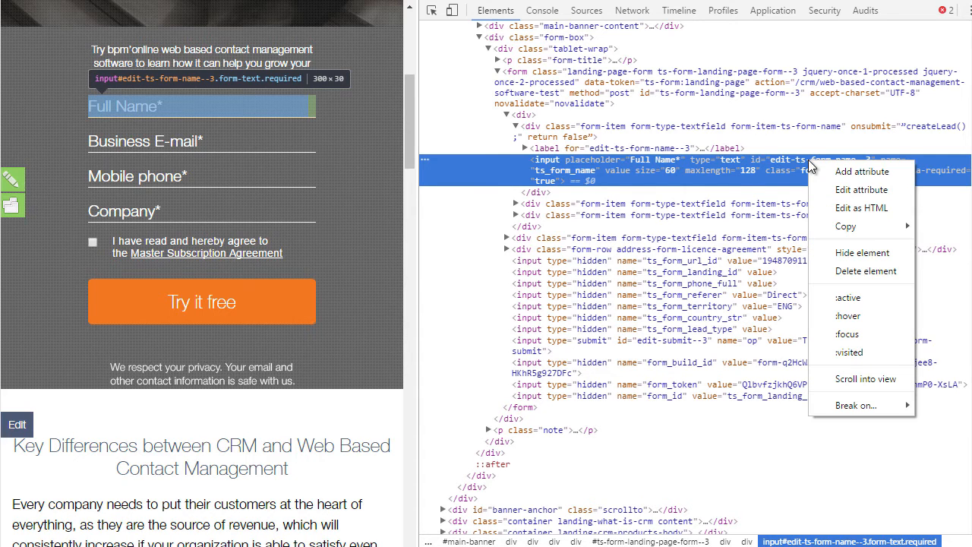
pyautogui.click(850, 189)
pyautogui.hotkey('ctrl', 'c')
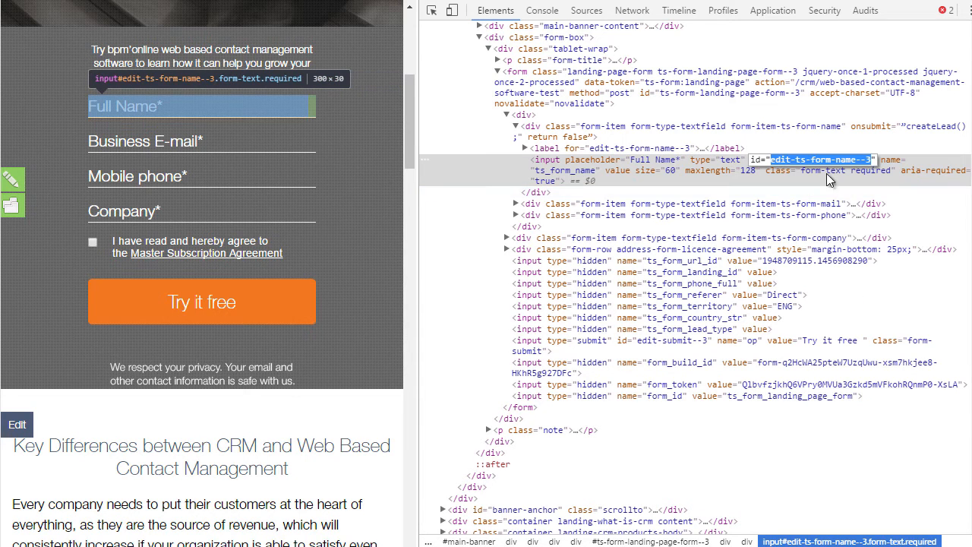
pyautogui.rightClick(838, 174)
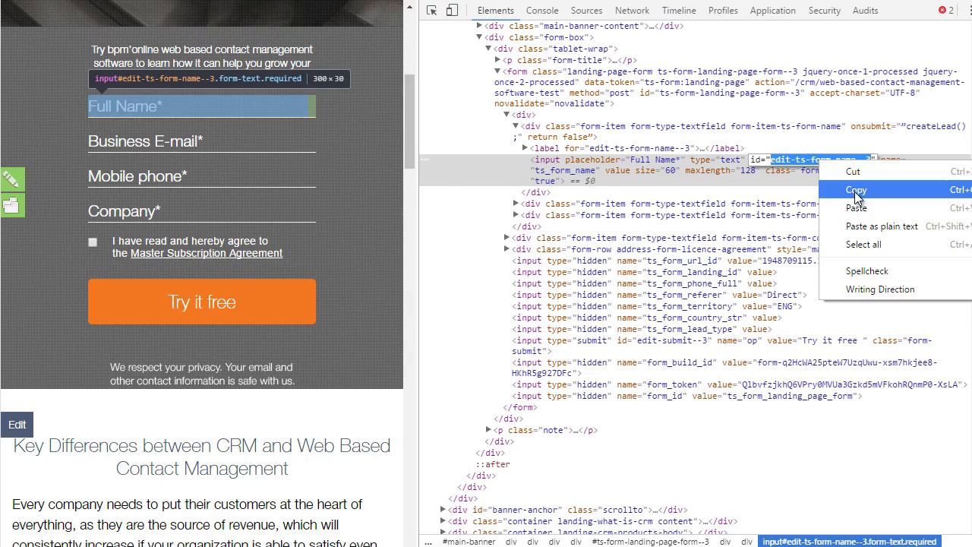
pyautogui.click(856, 191)
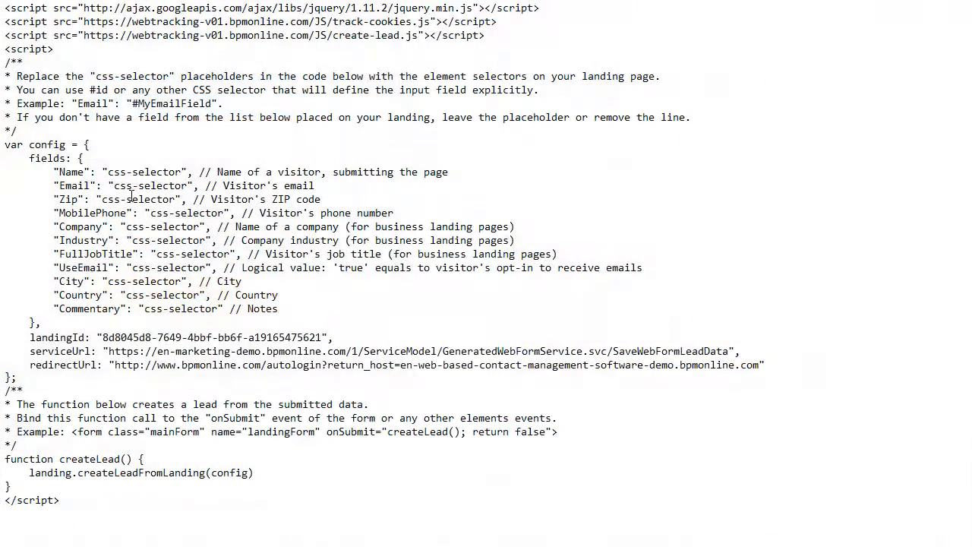
# Step: Replace the "Name" field's css-selector placeholder in the script with #edit-ts-form-name--3
pyautogui.moveTo(108, 172); pyautogui.dragTo(180, 167)
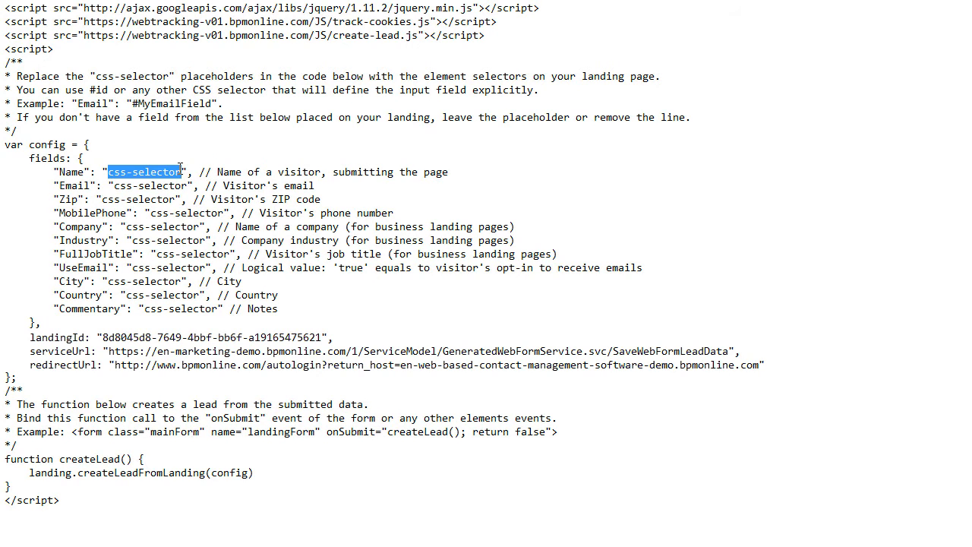
pyautogui.press('BackSpace')
pyautogui.write('#')
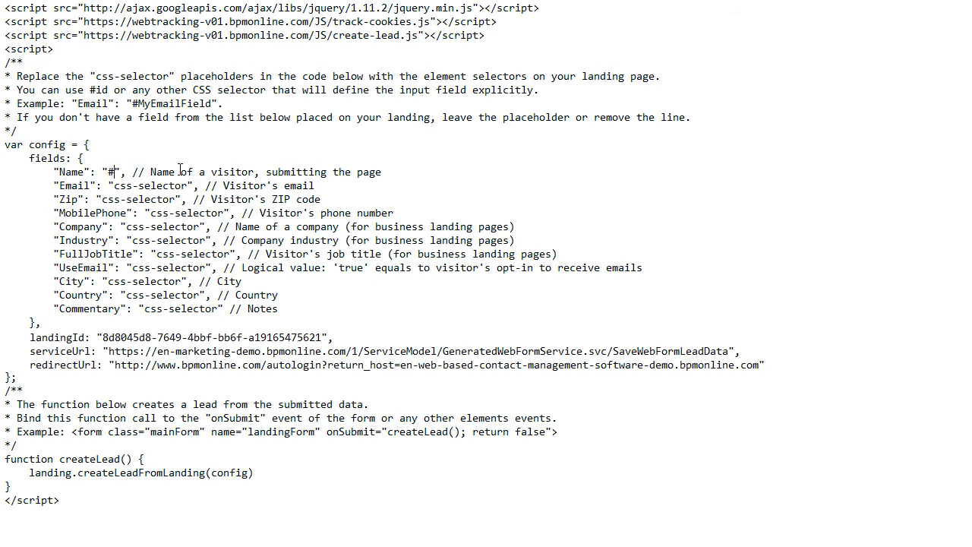
pyautogui.hotkey('ctrl', 'v')
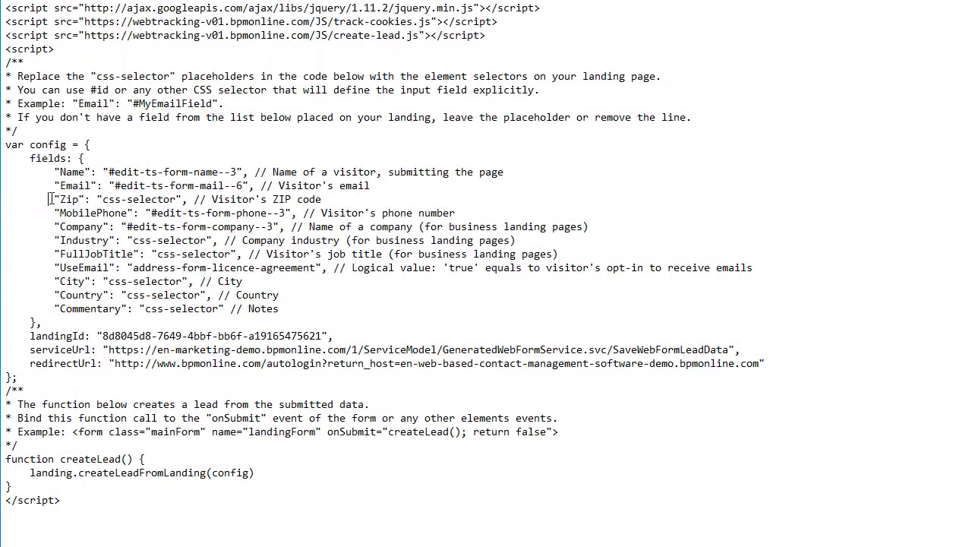
# Step: Delete the Zip line from the script's field mapping and copy the entire customized script
pyautogui.hotkey('shift', 'Down')
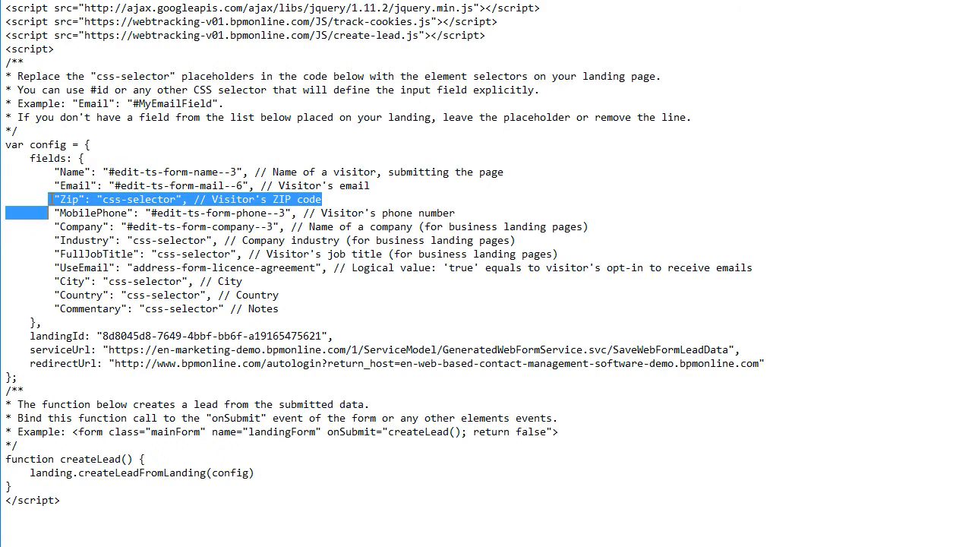
pyautogui.press('Delete')
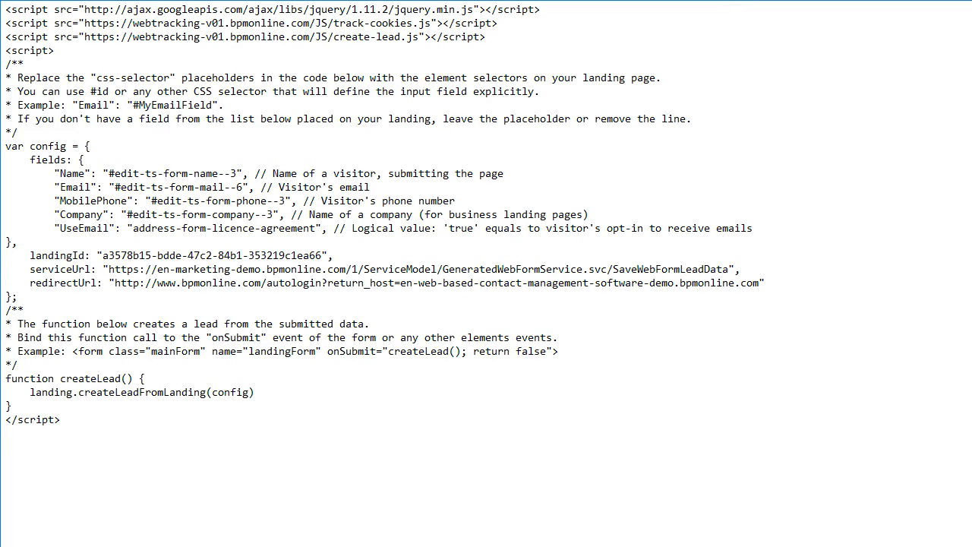
pyautogui.hotkey('ctrl', 'a')
pyautogui.rightClick(201, 145)
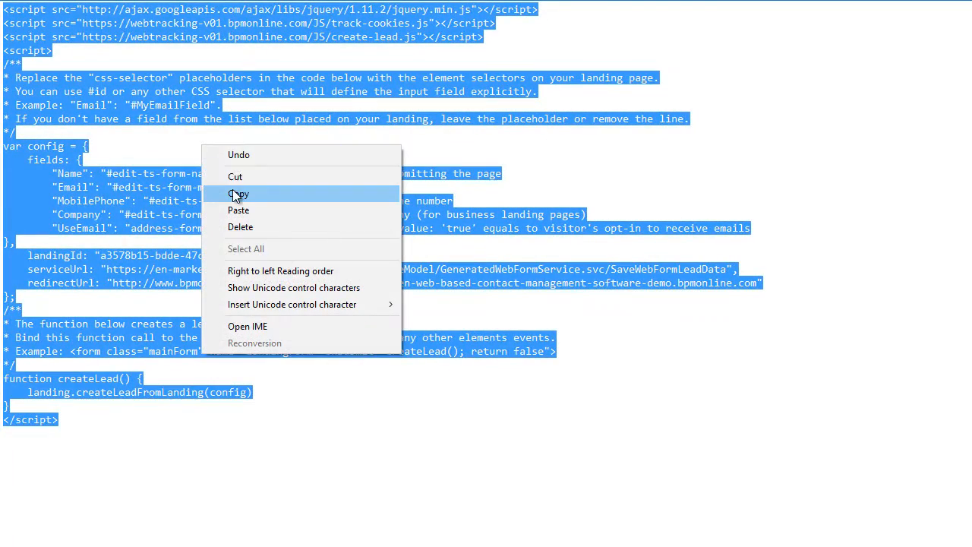
pyautogui.click(235, 191)
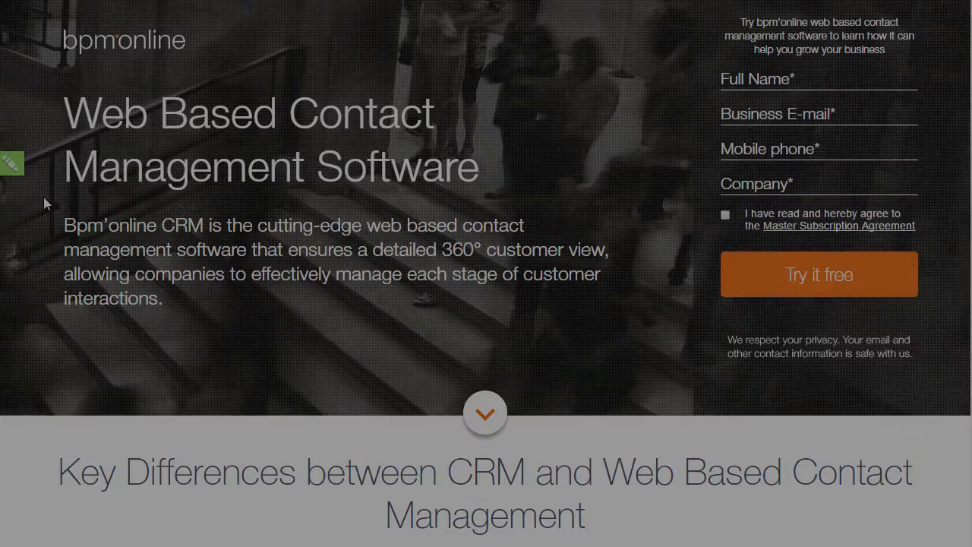
# Step: Edit the Web Based Contact Management Software landing page, paste the script on a new line at the end of its Body, and save
pyautogui.click(13, 164)
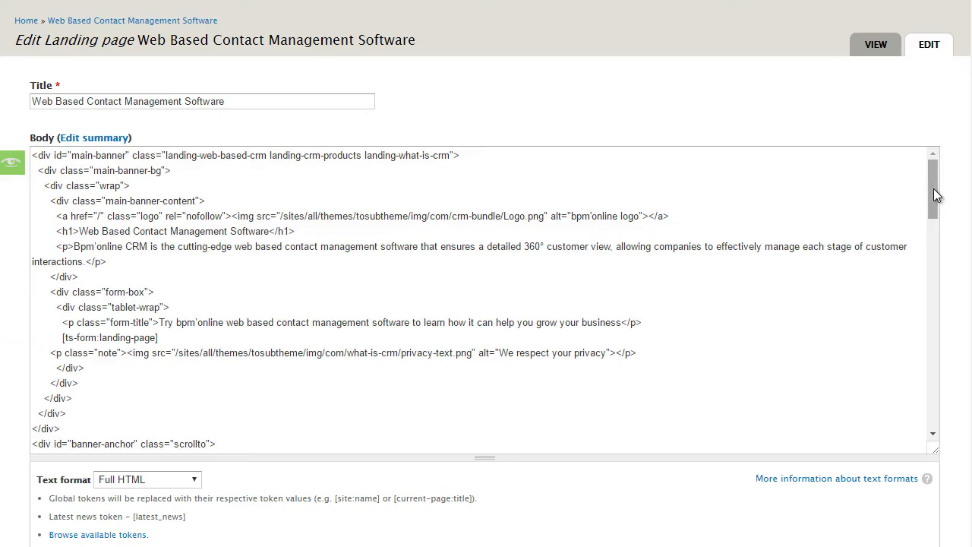
pyautogui.moveTo(934, 189); pyautogui.dragTo(938, 416)
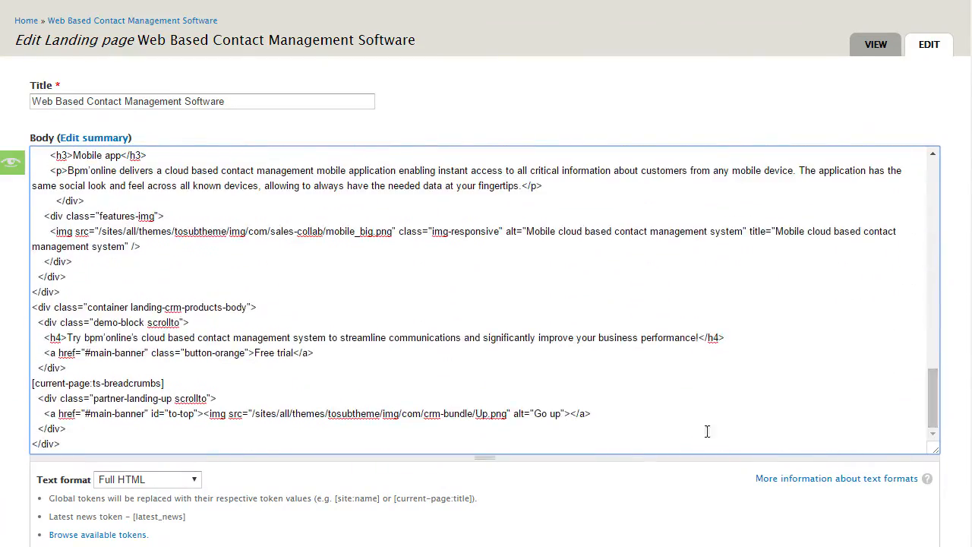
pyautogui.click(69, 446)
pyautogui.press('Return')
pyautogui.rightClick(63, 446)
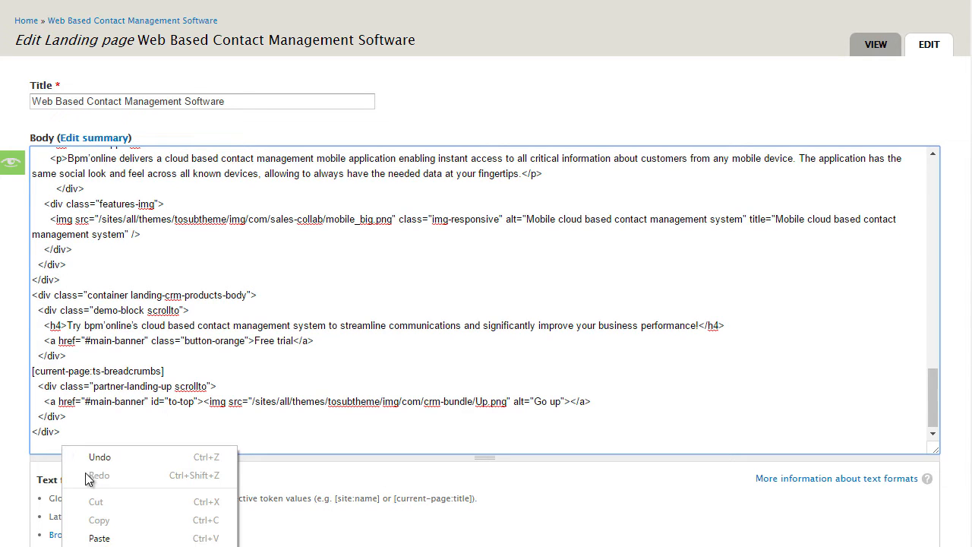
pyautogui.click(97, 538)
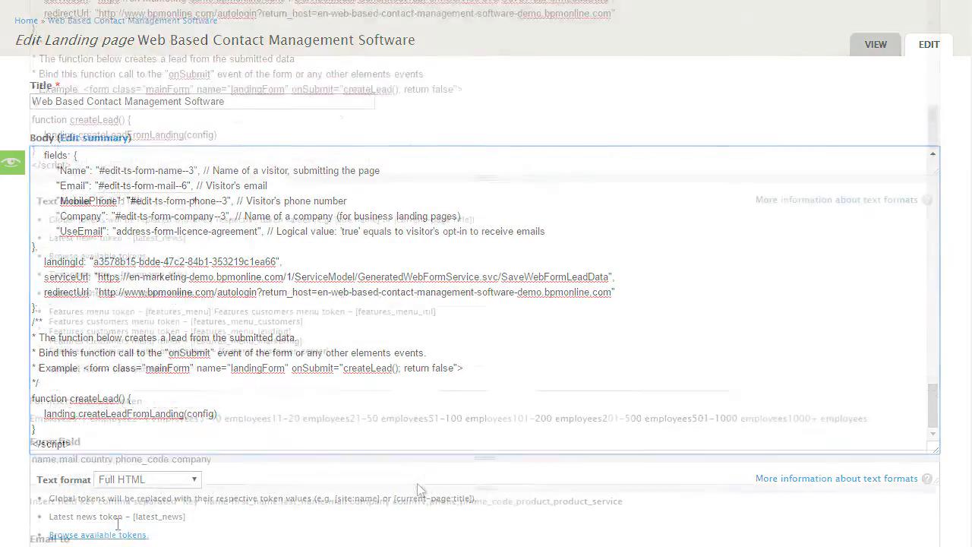
pyautogui.scroll(-15, 417, 489)
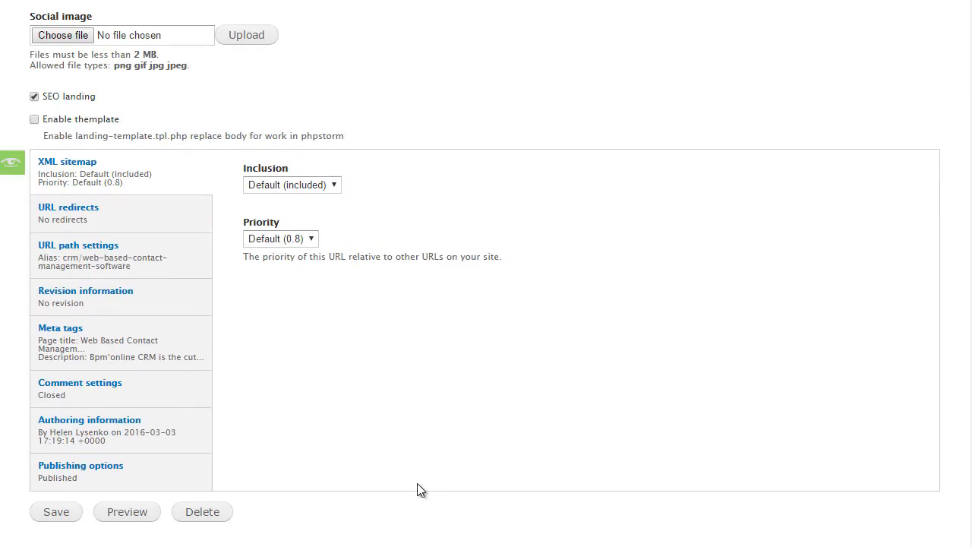
pyautogui.click(57, 512)
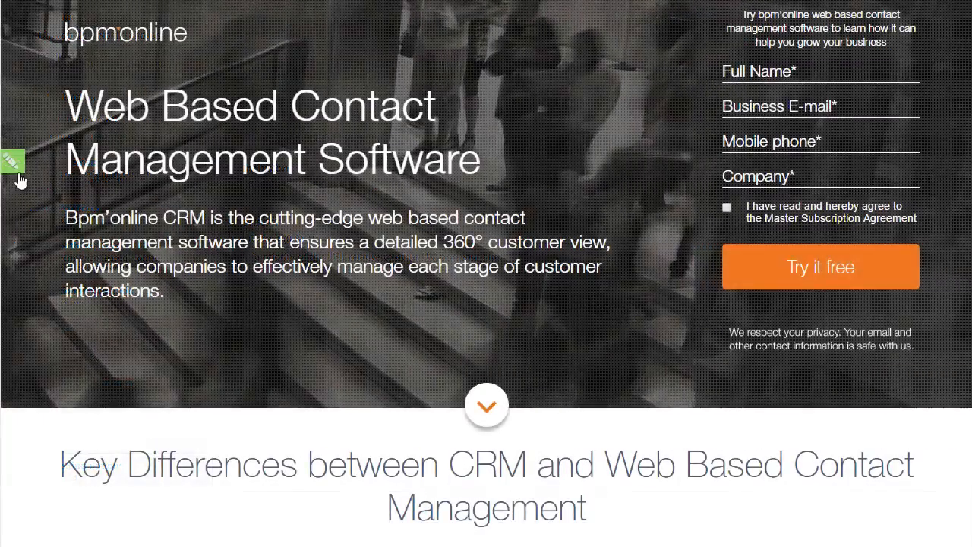
# Step: Paste onSubmit="createLead(); return false" after the form-item-ts-form-name class in the landing page's form markup and save the page
pyautogui.click(18, 175)
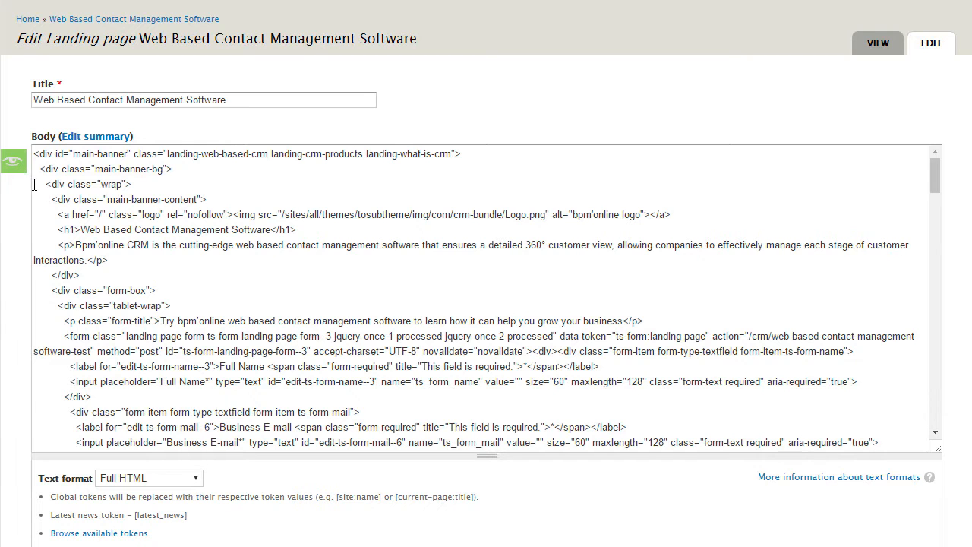
pyautogui.moveTo(70, 336); pyautogui.dragTo(118, 338)
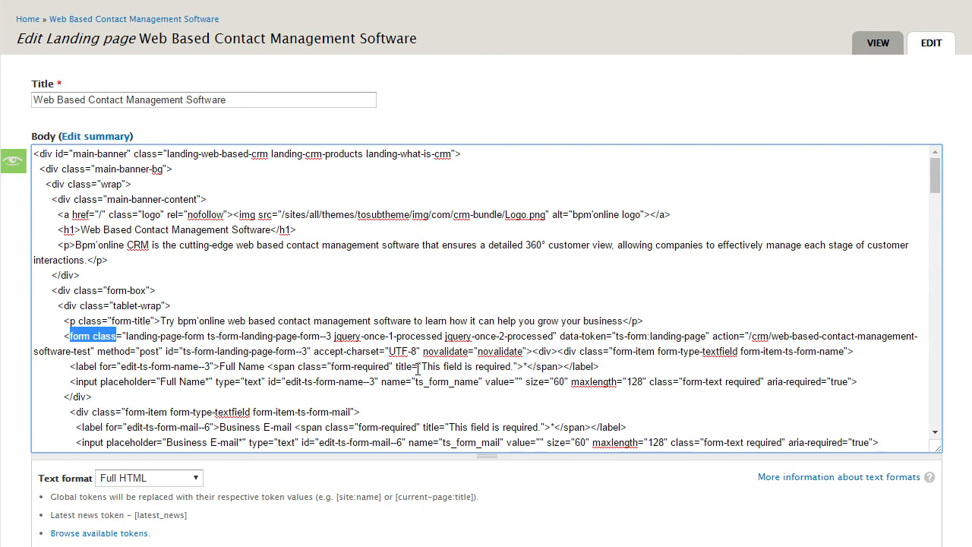
pyautogui.rightClick(849, 351)
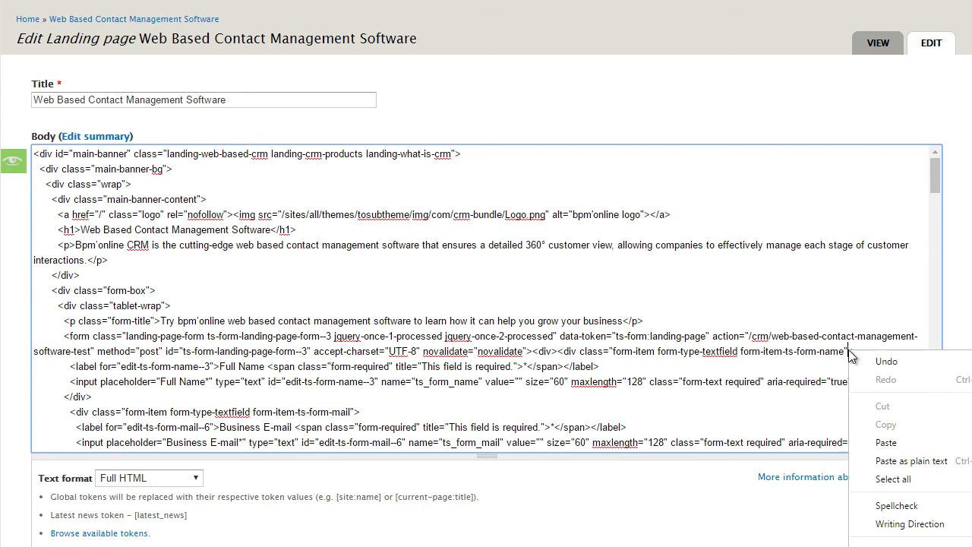
pyautogui.click(886, 443)
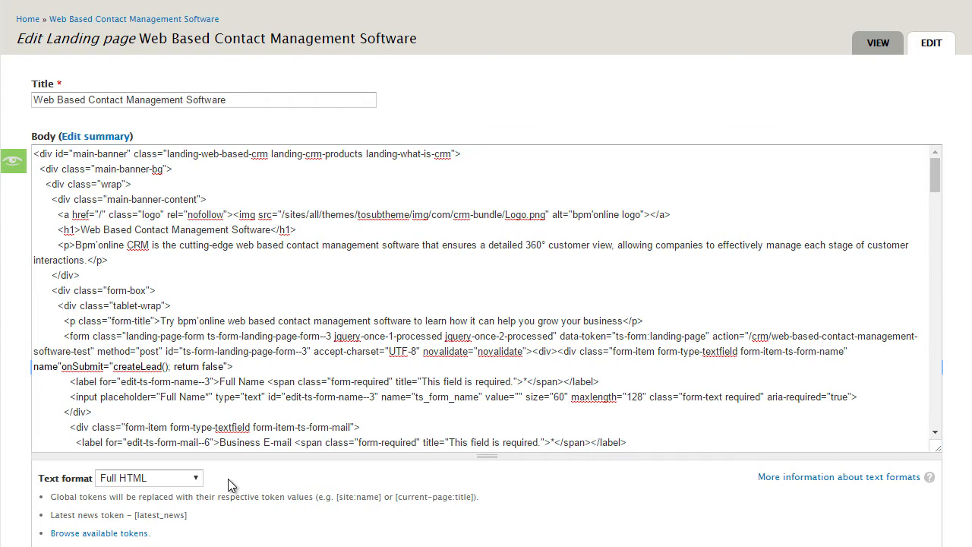
pyautogui.scroll(-20, 232, 485)
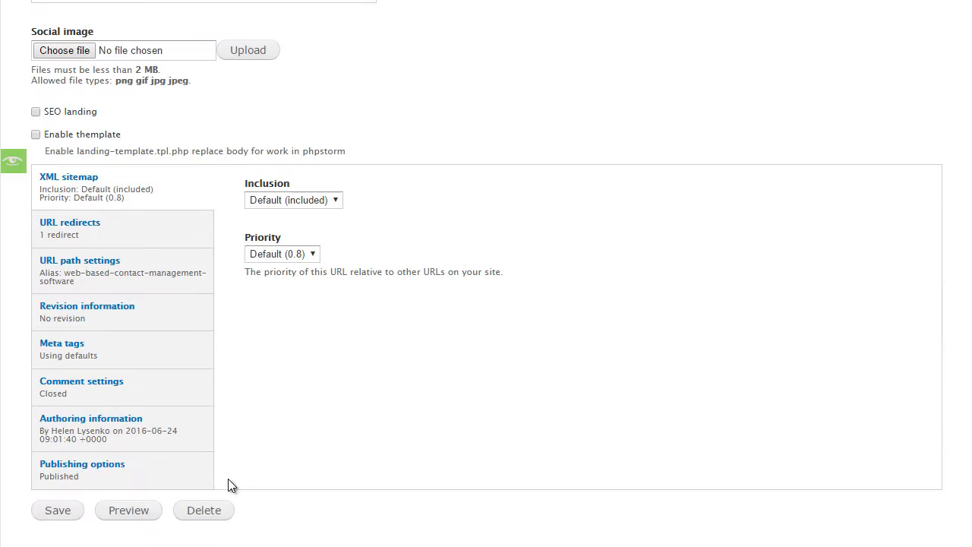
pyautogui.click(65, 513)
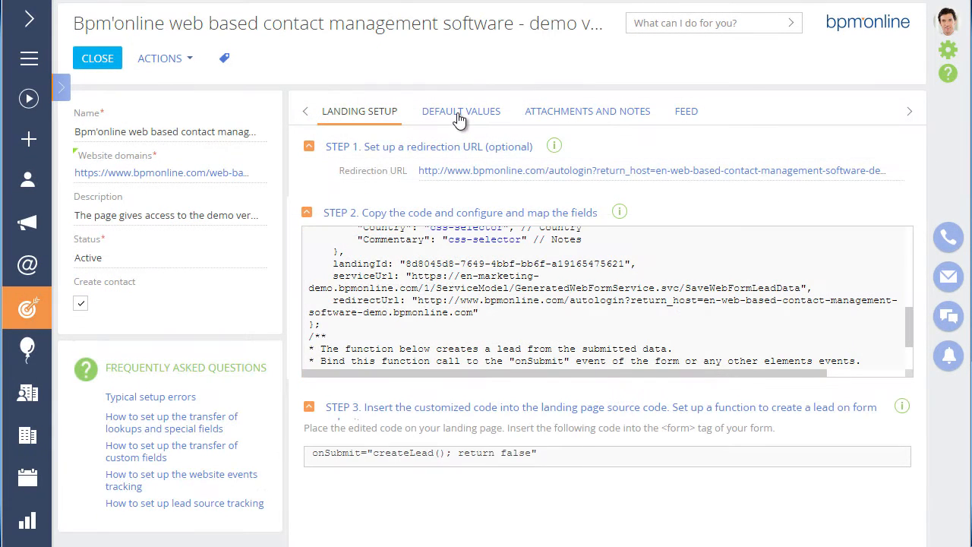
# Step: Add a default value for the landing page's leads, setting the Customer need field to Need for our products, and save it
pyautogui.click(461, 118)
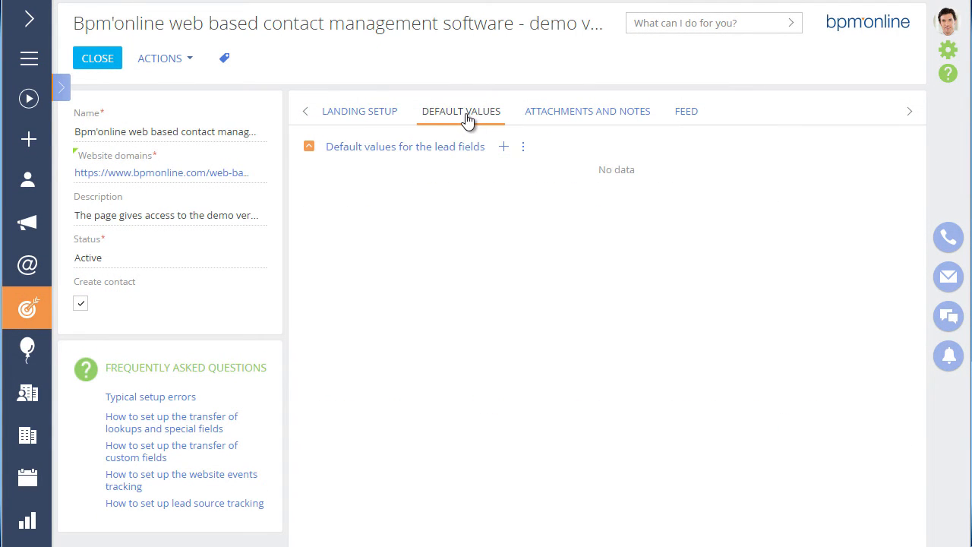
pyautogui.click(503, 147)
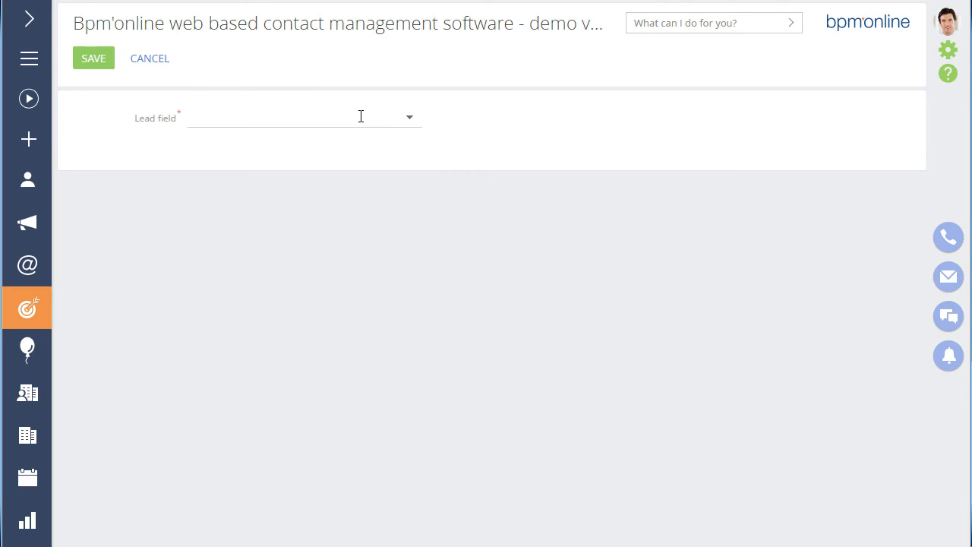
pyautogui.click(361, 117)
pyautogui.write('Cust')
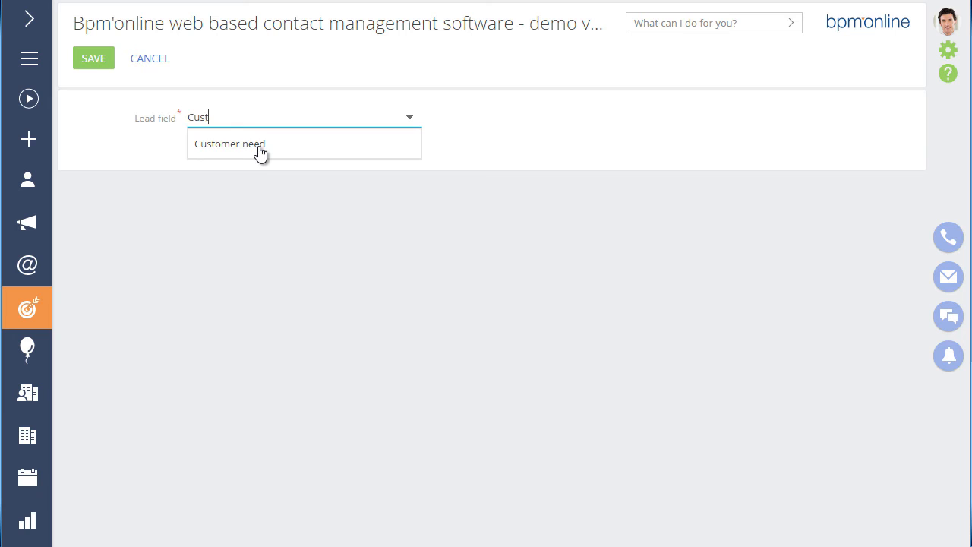
pyautogui.click(260, 151)
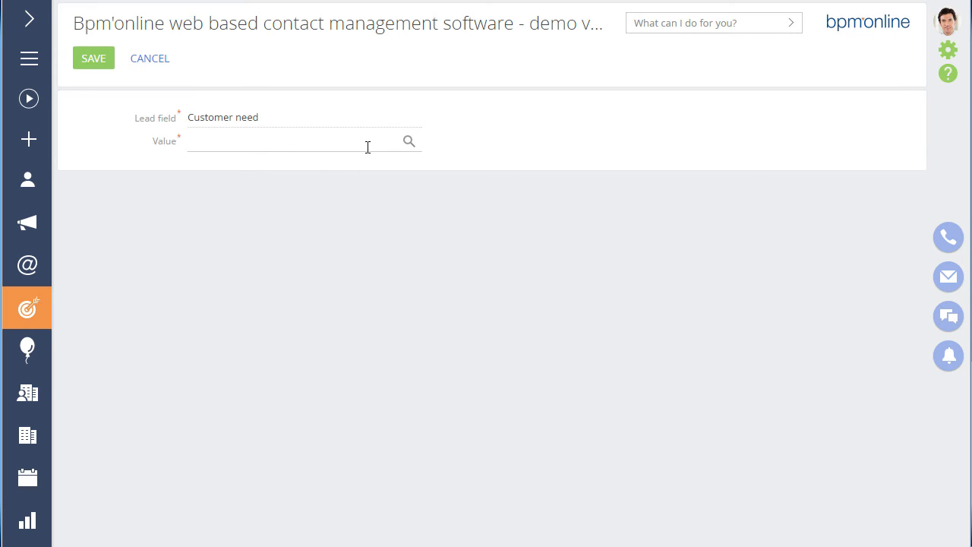
pyautogui.click(408, 144)
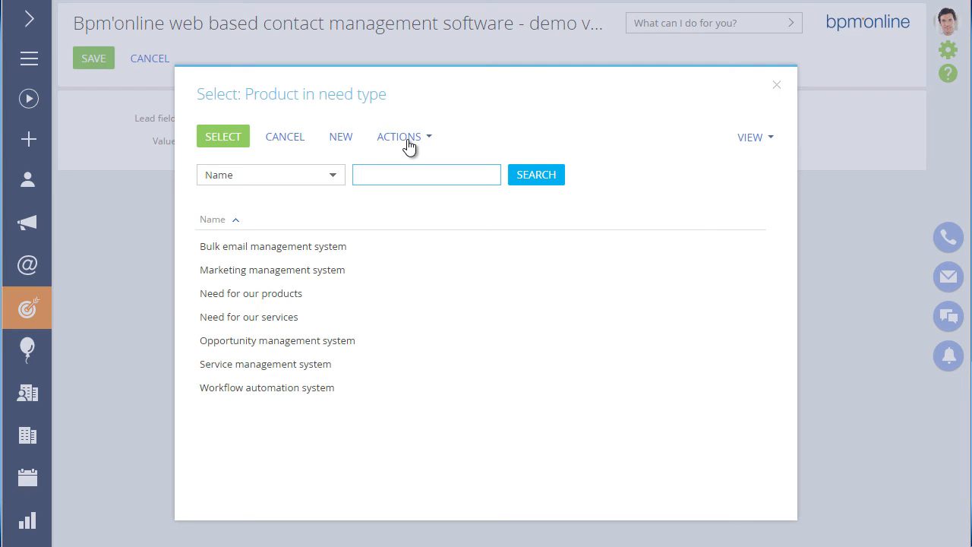
pyautogui.click(275, 293)
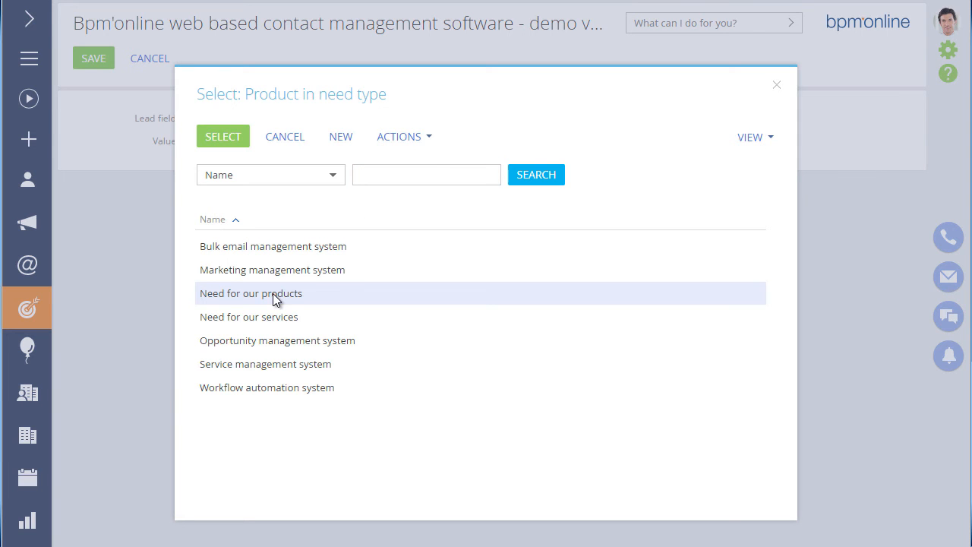
pyautogui.click(206, 135)
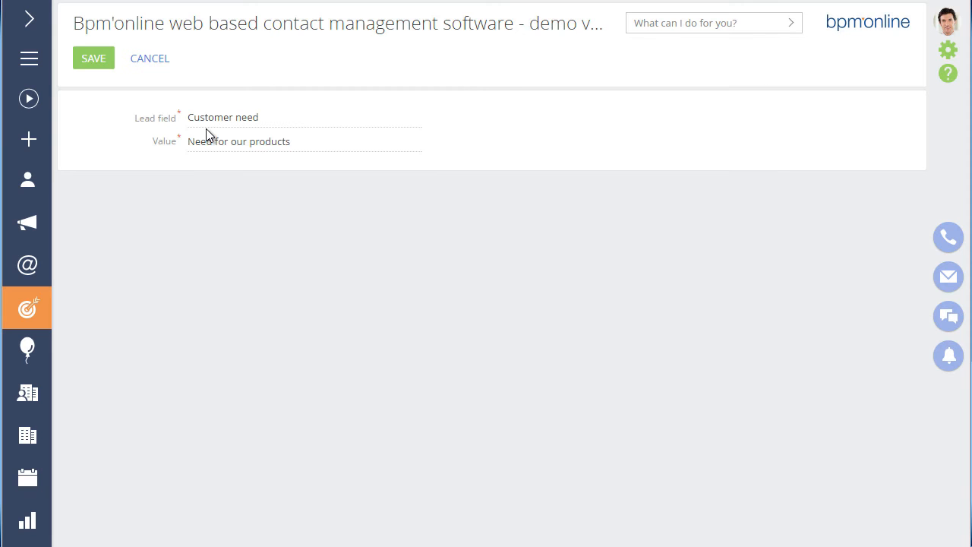
pyautogui.click(112, 66)
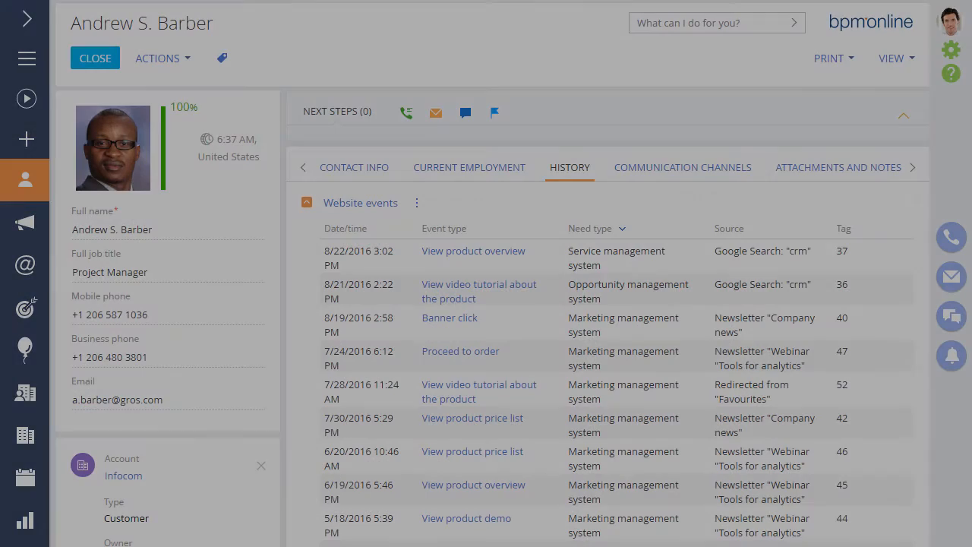
pyautogui.scroll(-2, 608, 317)
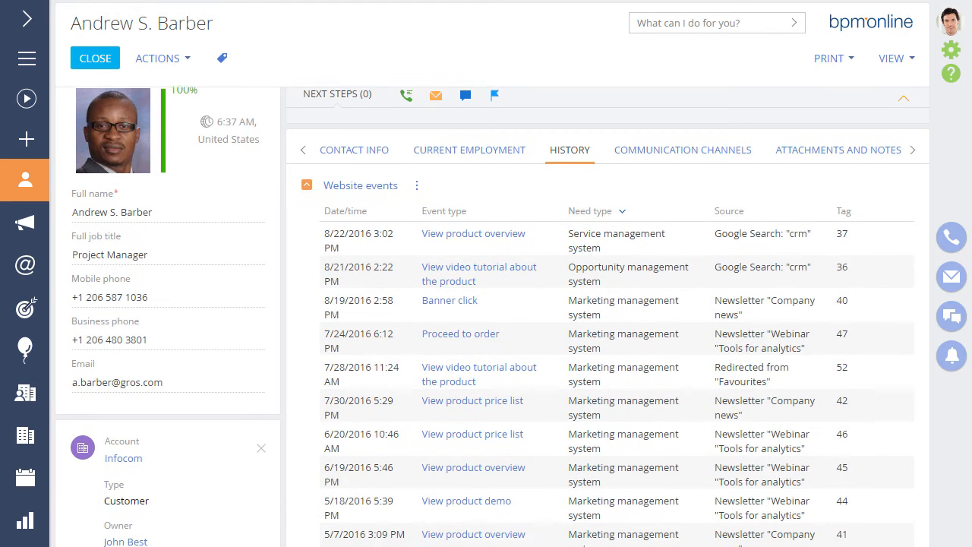